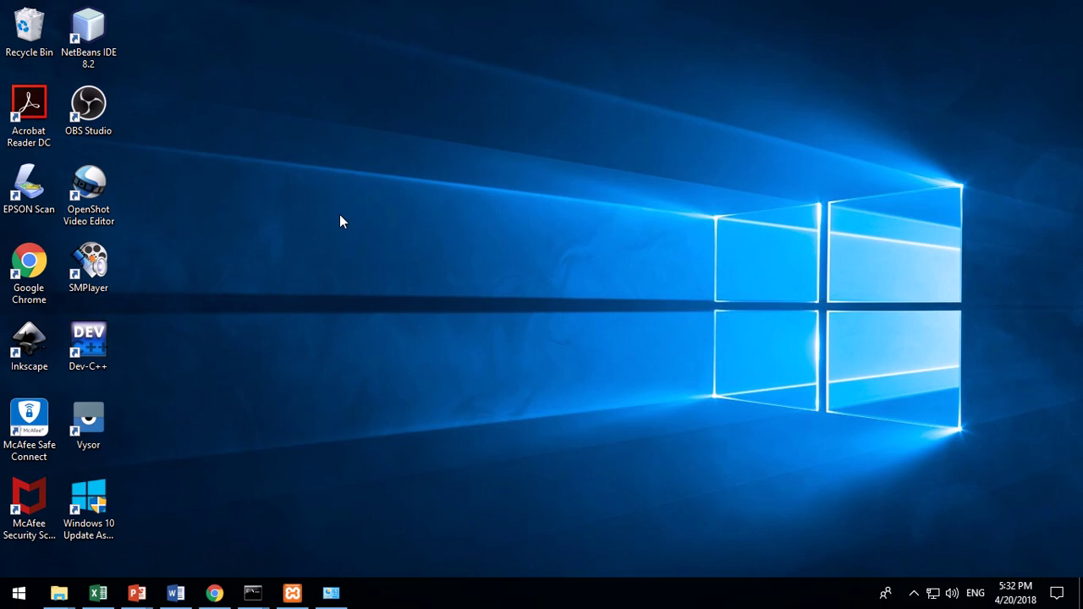
- Refresh the desktop and open a blank document in Notepad
right_click(441, 189)
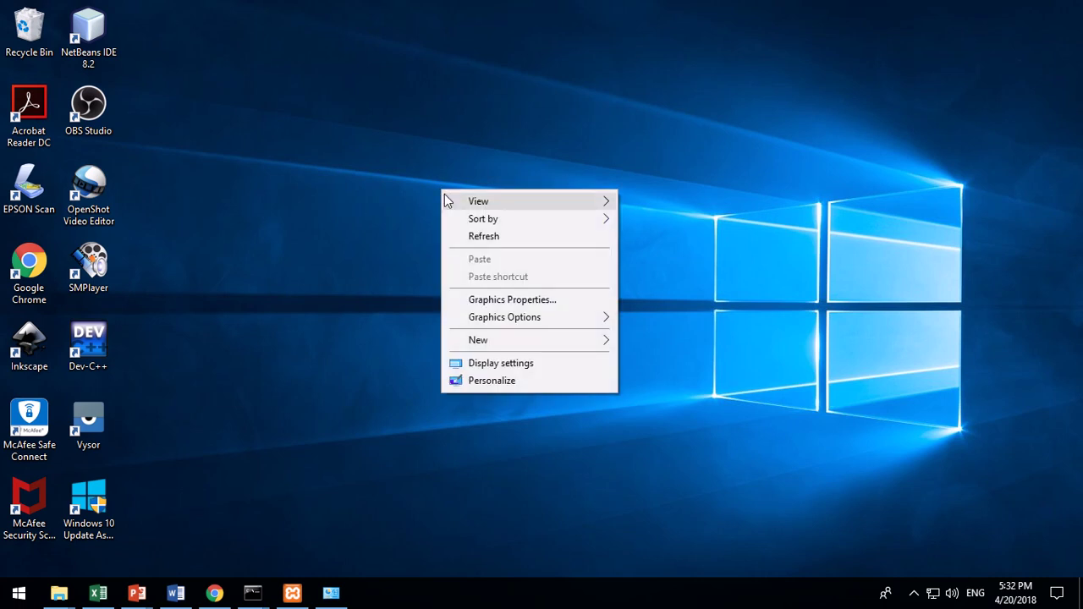
left_click(455, 237)
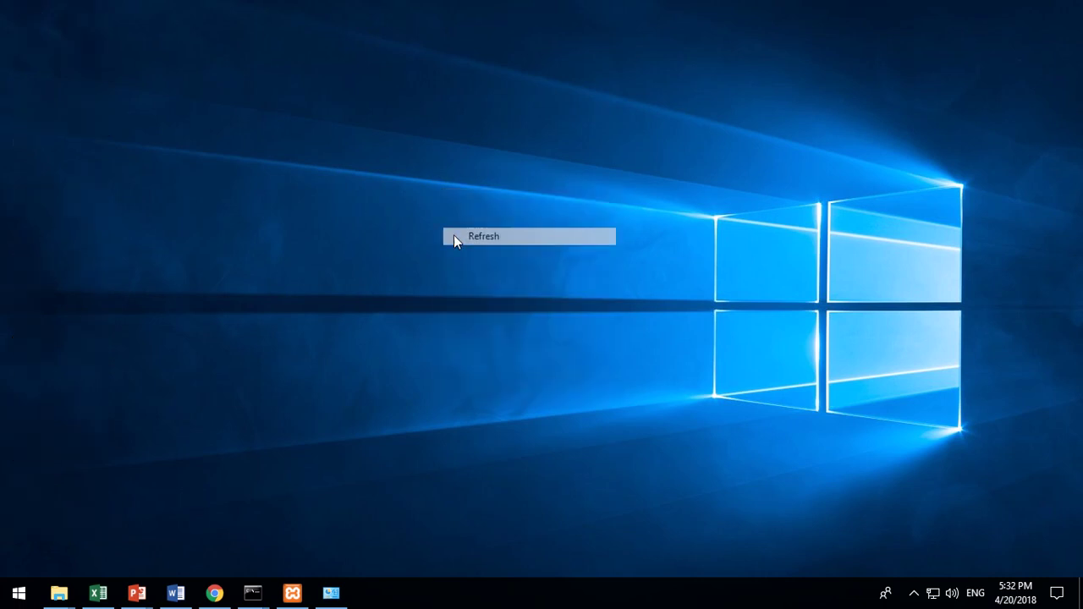
key("super+r")
type("notepad")
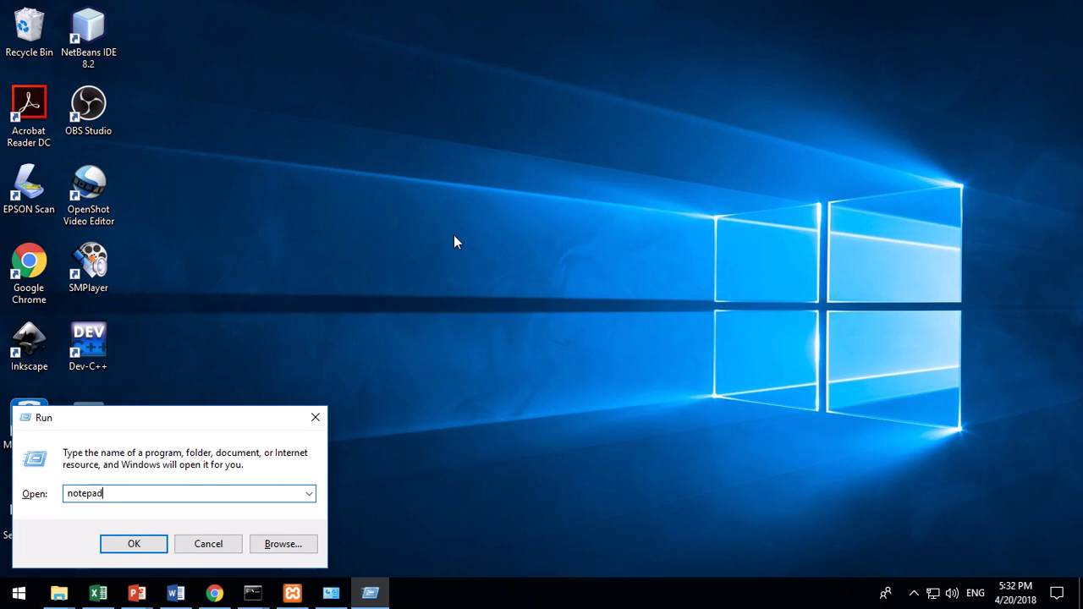
key("Return")
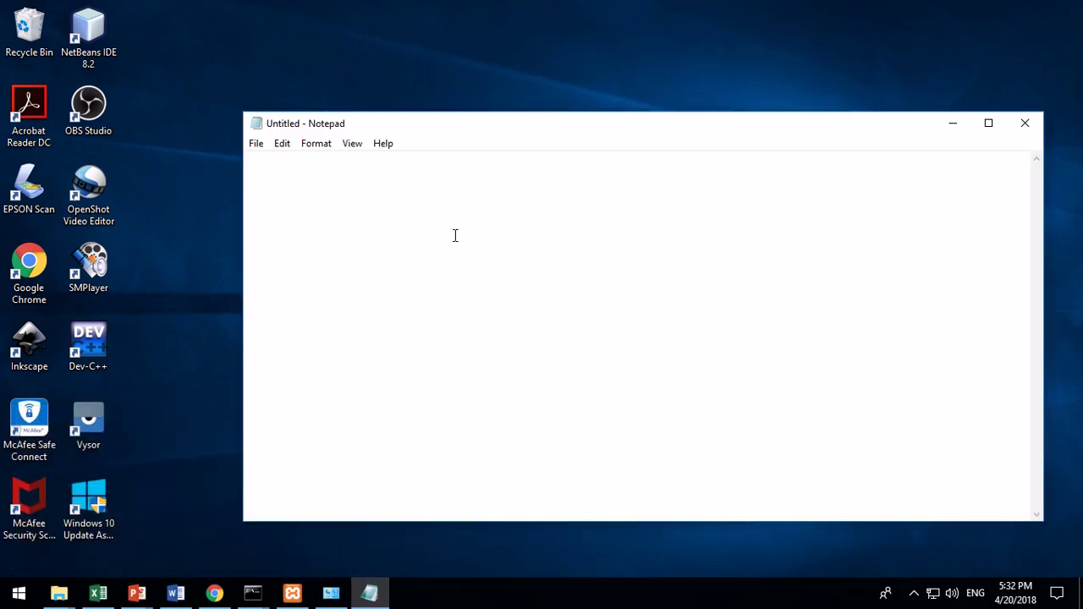
- Write the notes "save doc -> pdf" and "printer tipe Epson L210", separated by a blank line
type("save doc")
key("BackSpace")
type("c -> pdf")
key("Return")
key("Return")
type("rinter")
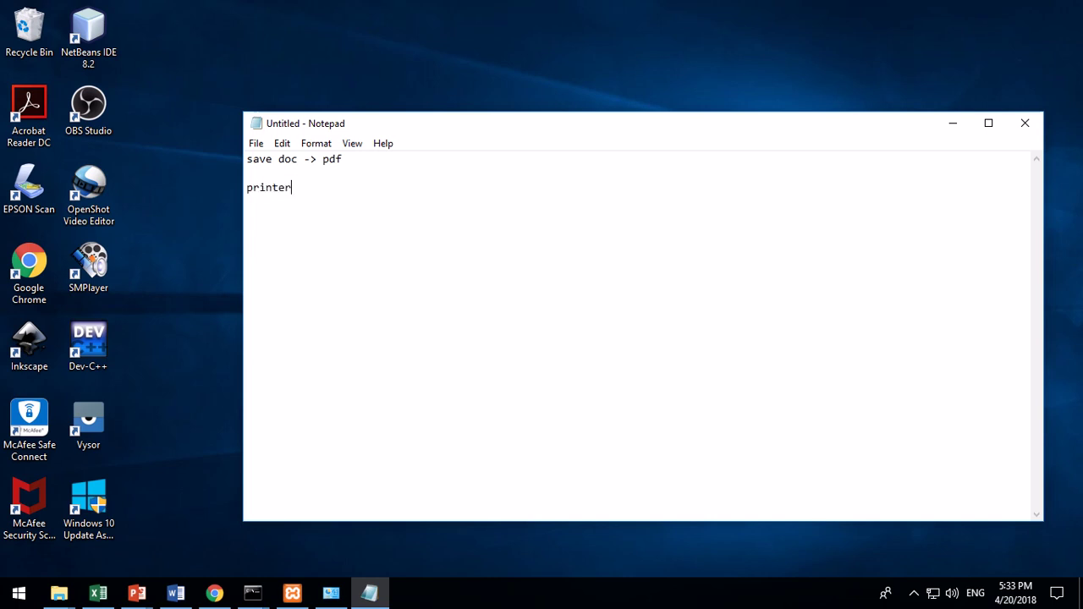
type(" tipe Epson L210")
key("Return")
key("Return")
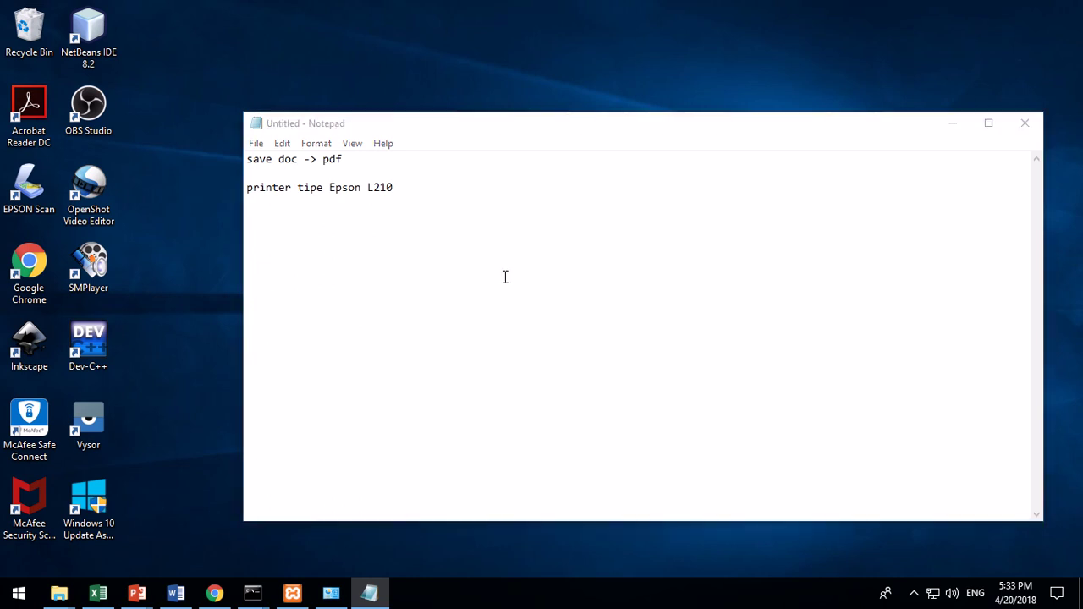
- Search the computer for "epson", launch EPSON Scan and move its window nearer the middle of the screen
key("super")
type("epson")
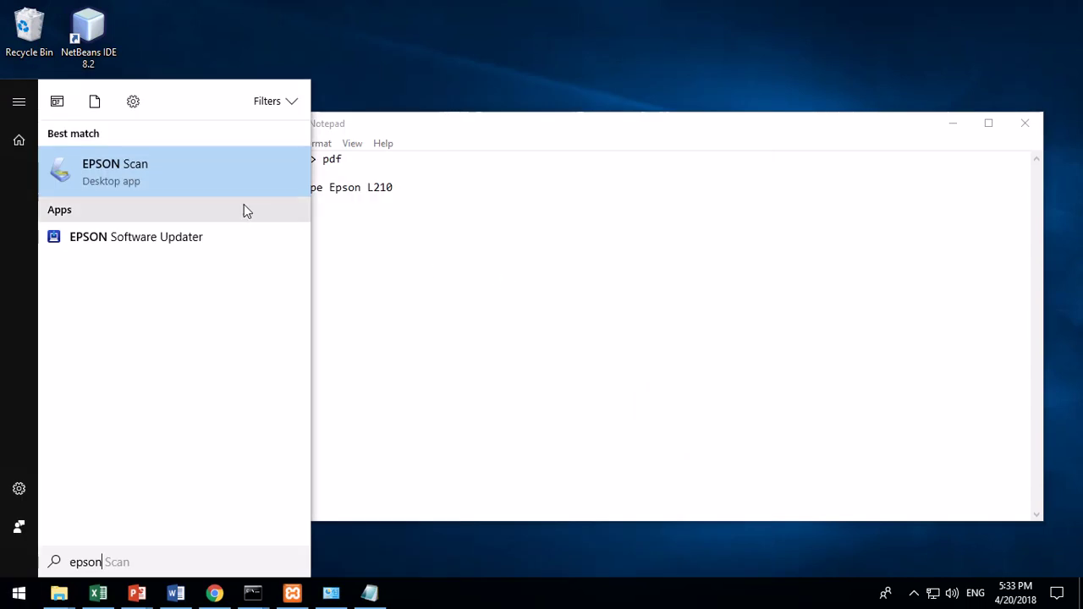
left_click(233, 168)
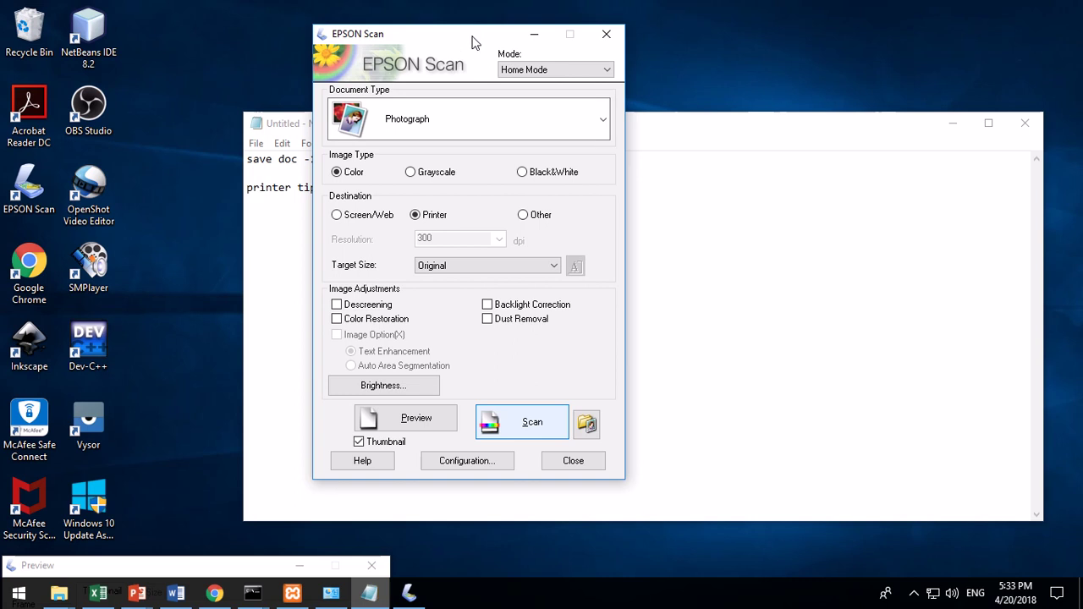
left_click_drag(474, 38, 604, 83)
- Look through the available scan modes, keeping Home Mode, and shift the scanner window upward
left_click(681, 116)
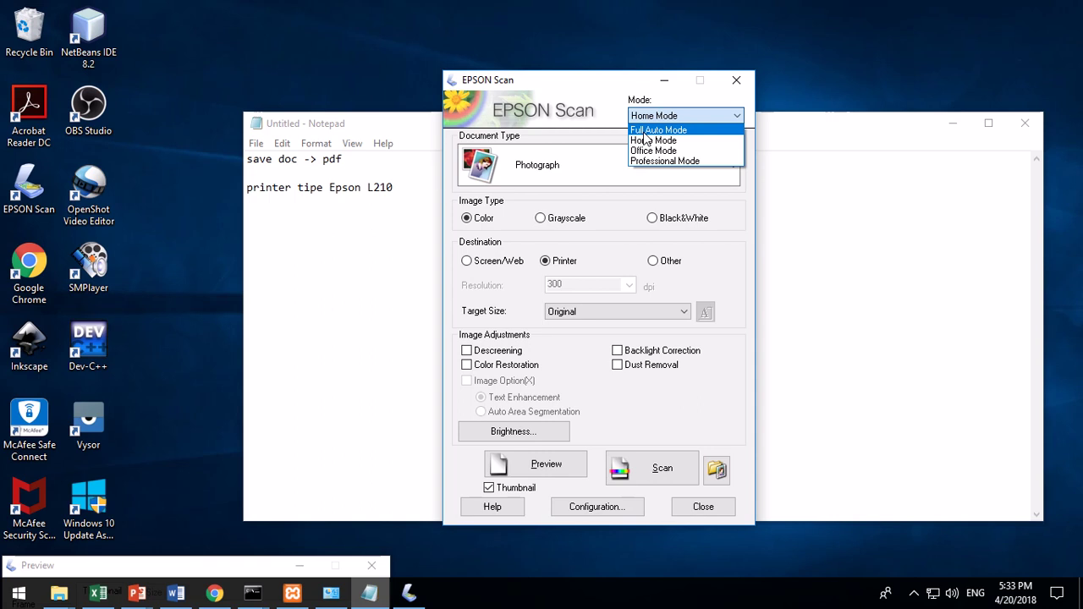
left_click(604, 91)
left_click(650, 117)
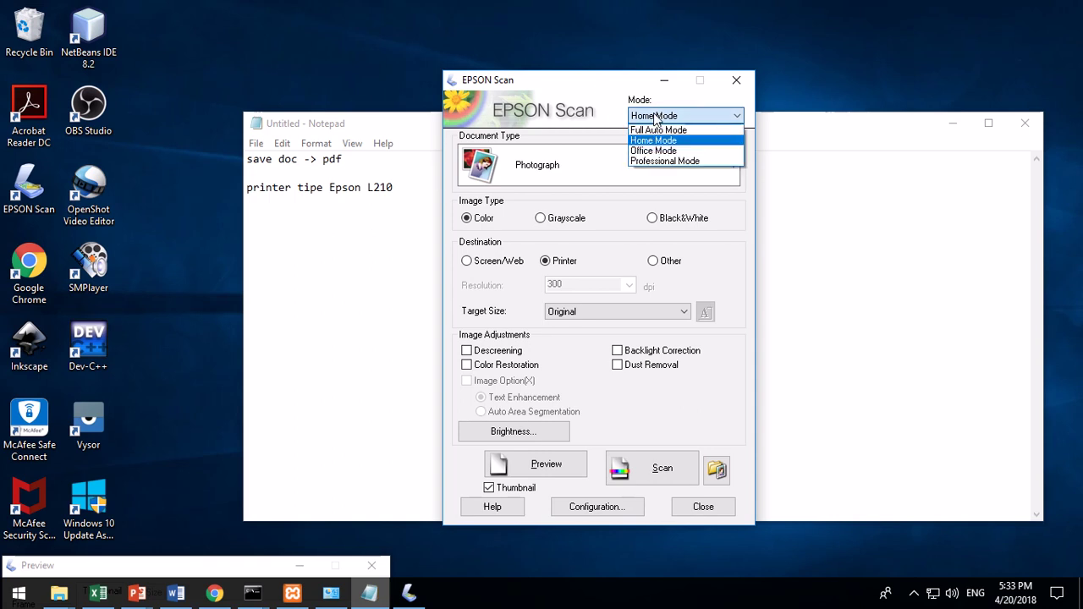
left_click(650, 120)
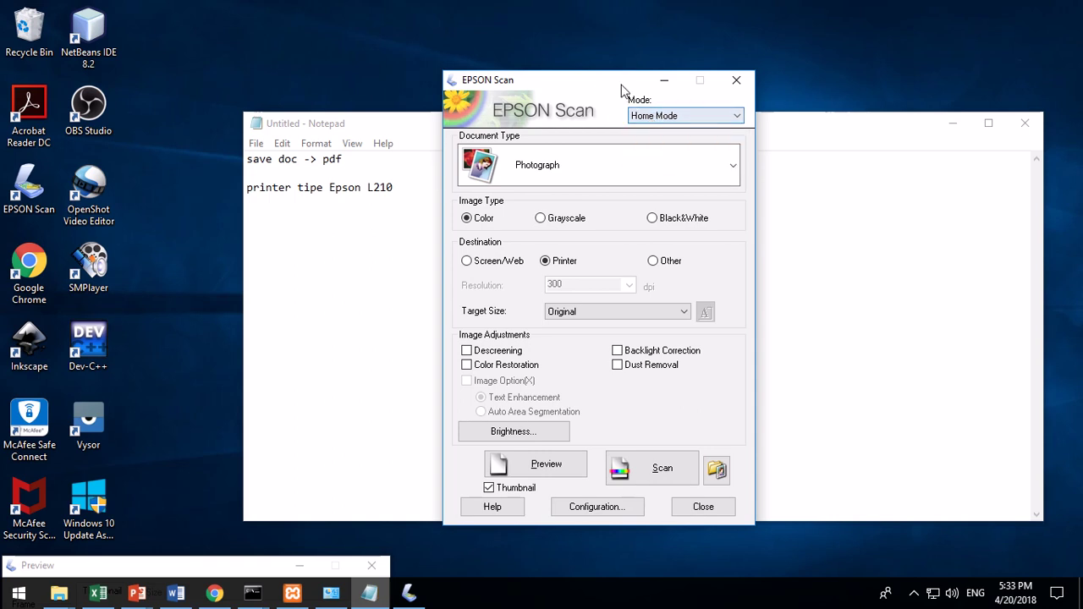
left_click(647, 119)
left_click(647, 119)
left_click_drag(607, 80, 596, 49)
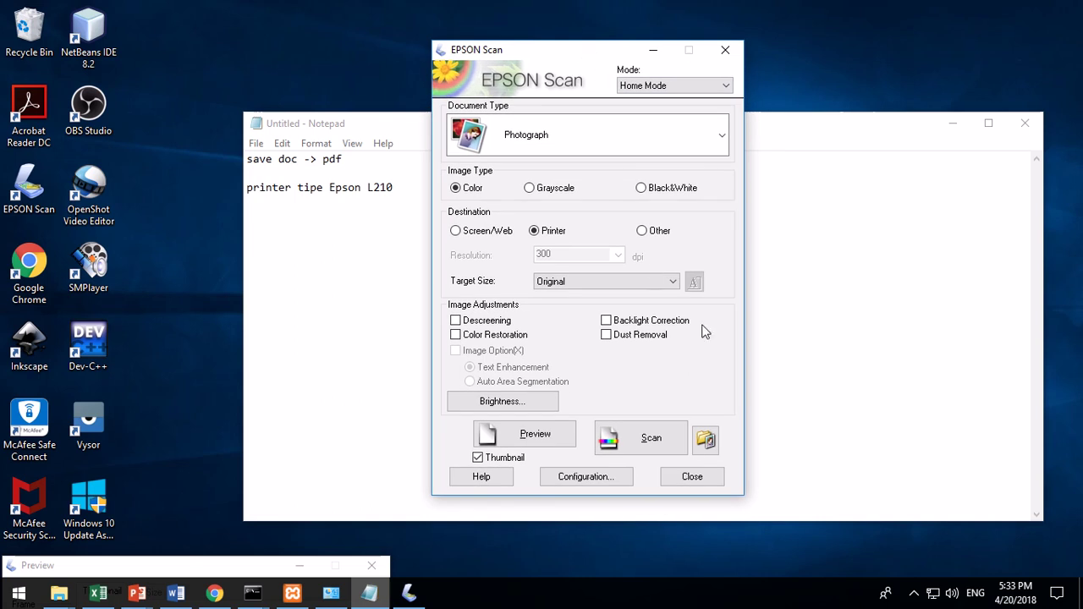
- Review the file save settings for the pdf prefix and the PDF image format, and accept them
left_click(707, 441)
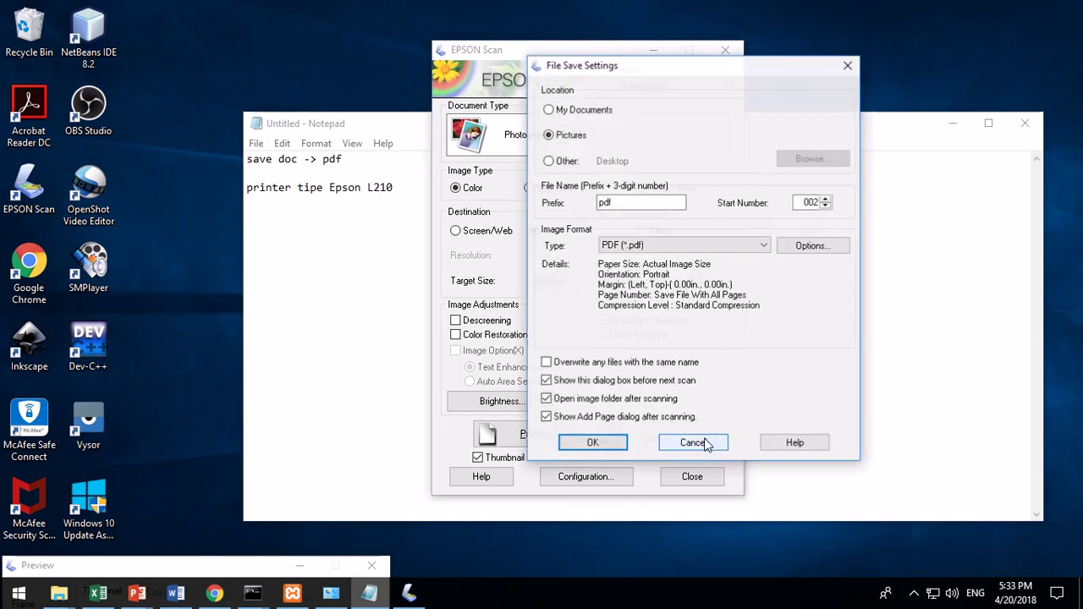
left_click(759, 246)
left_click(759, 246)
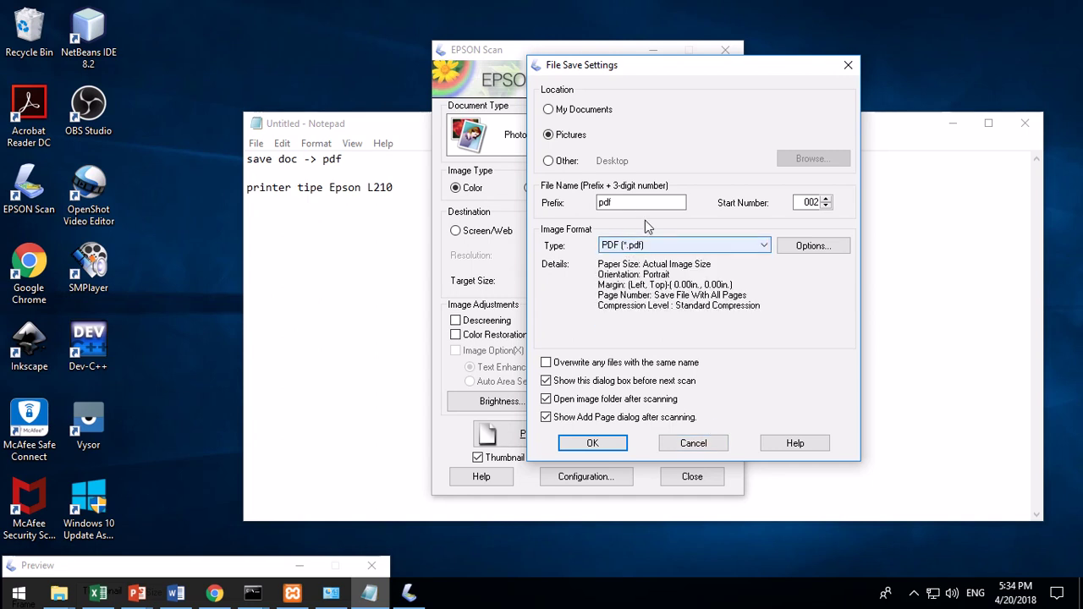
double_click(625, 201)
left_click(624, 202)
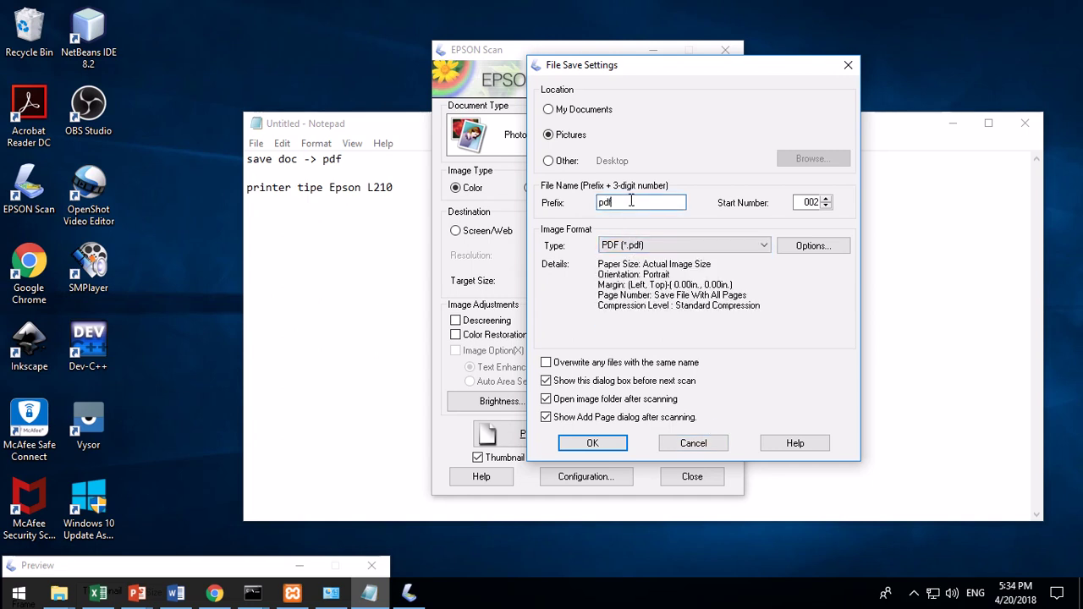
left_click(732, 243)
left_click(732, 243)
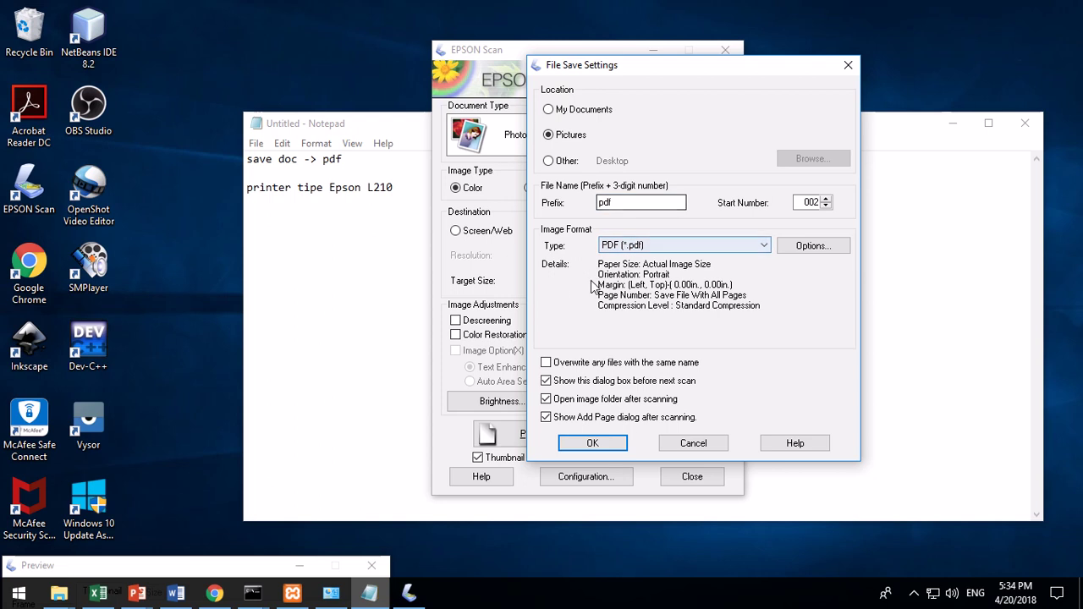
left_click(592, 444)
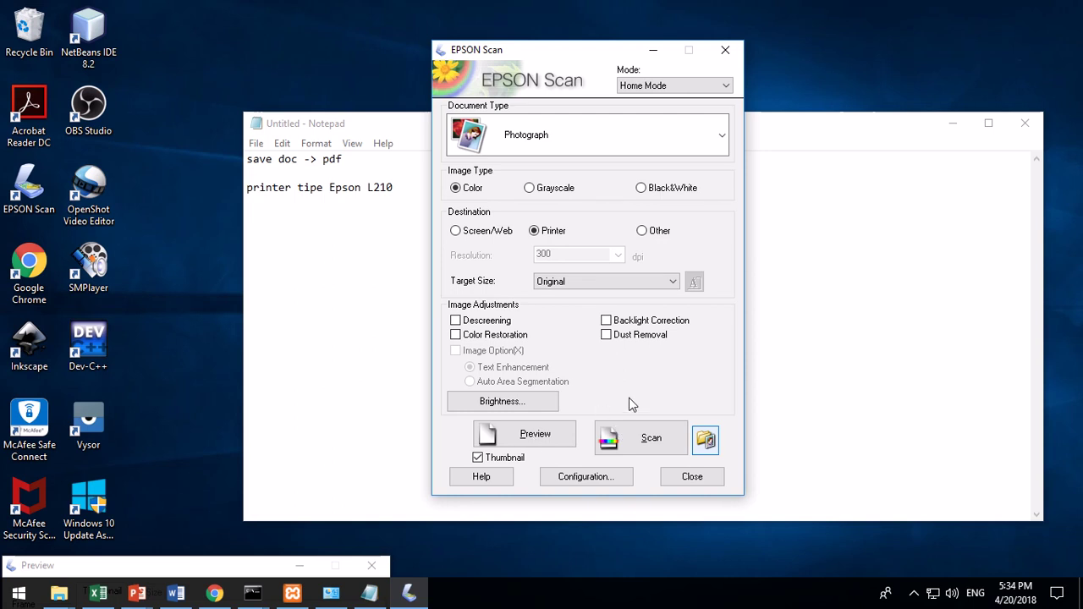
- Start scanning the first page, accepting Pictures as the location and PDF as the file type
left_click(651, 439)
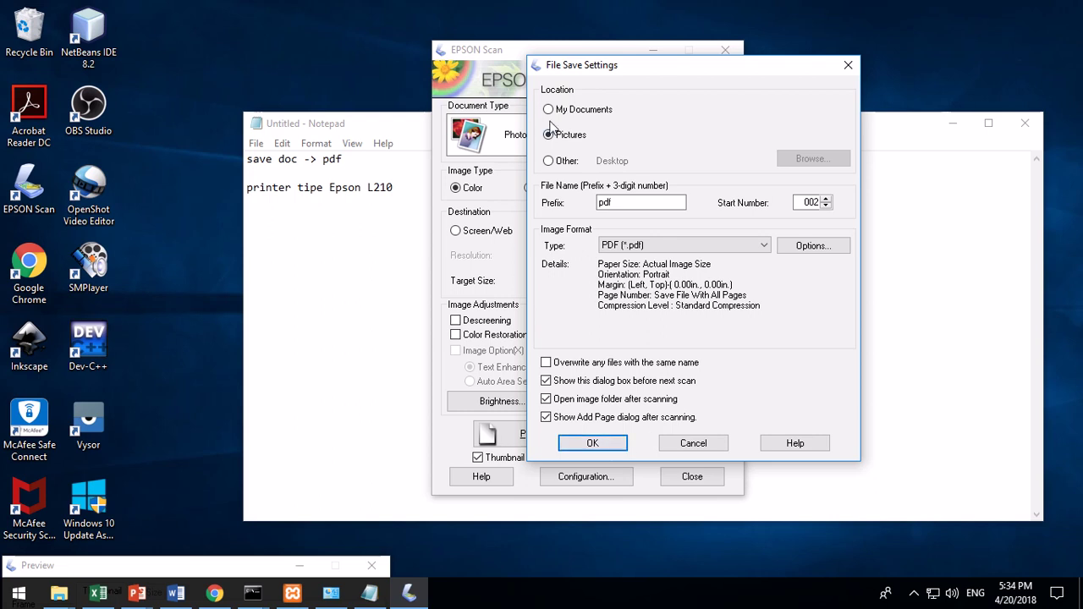
left_click(602, 445)
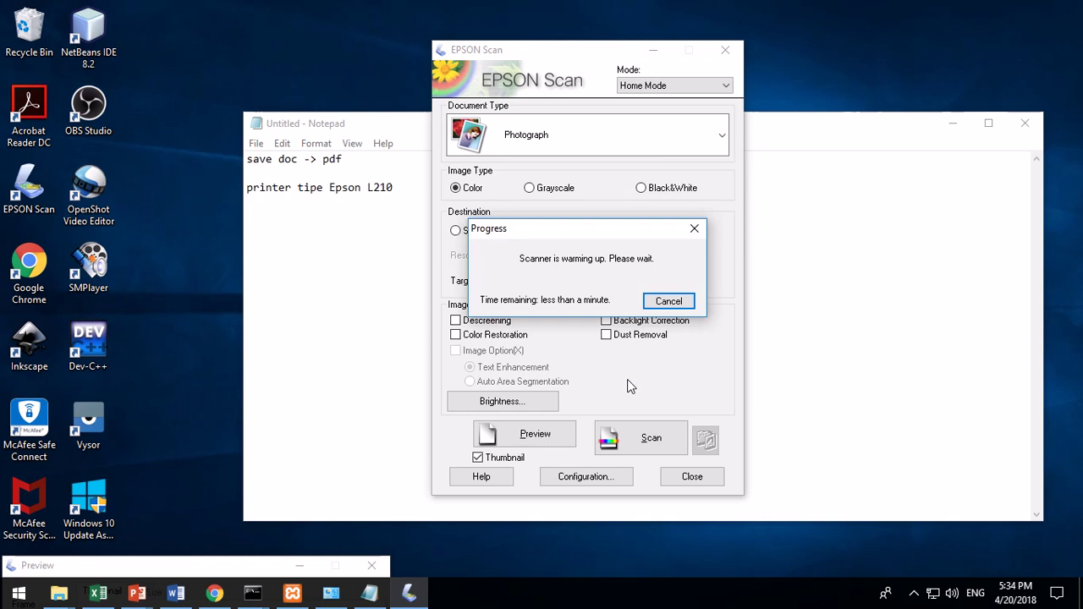
- Switch to Notepad and insert the line "scan 2 halaman menjadi 1 file PDF" between the two existing notes
left_click(830, 128)
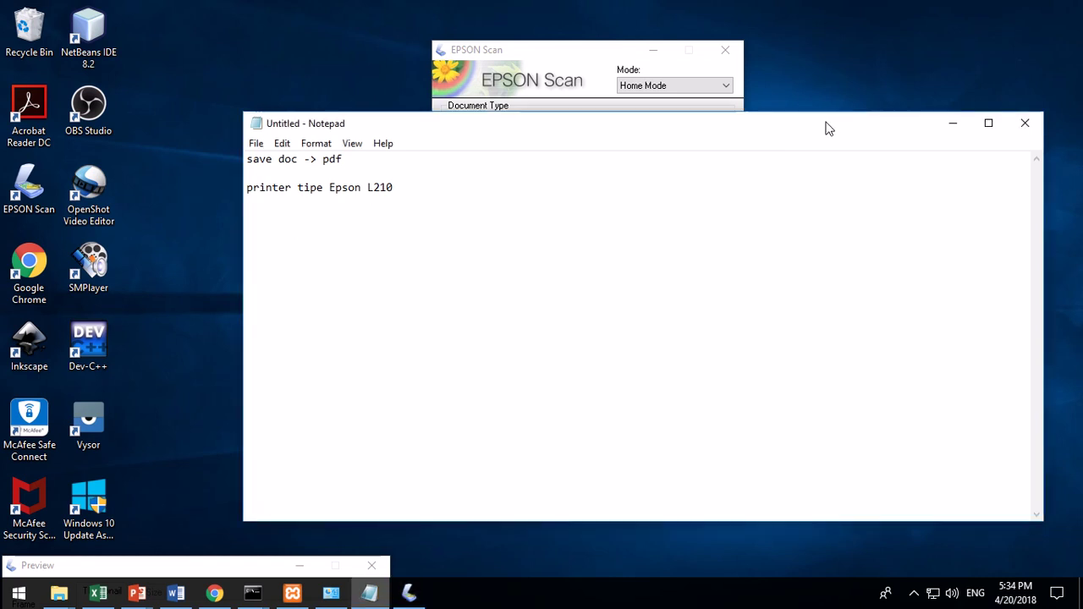
left_click_drag(825, 126, 794, 126)
left_click(408, 159)
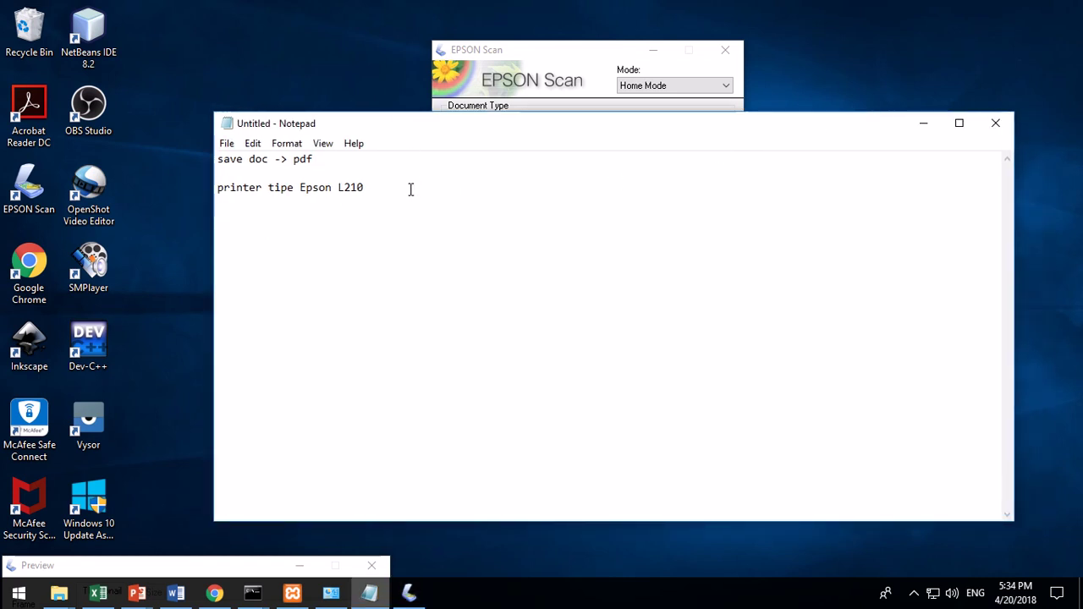
key("Return")
key("Return")
type("sca")
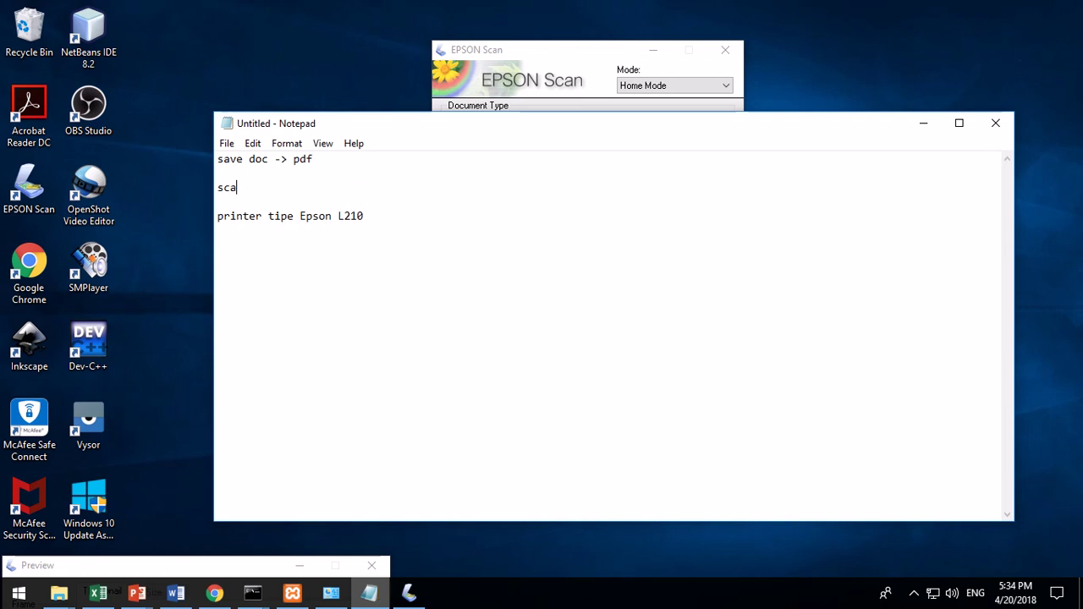
type("n 2 halaman menjadi")
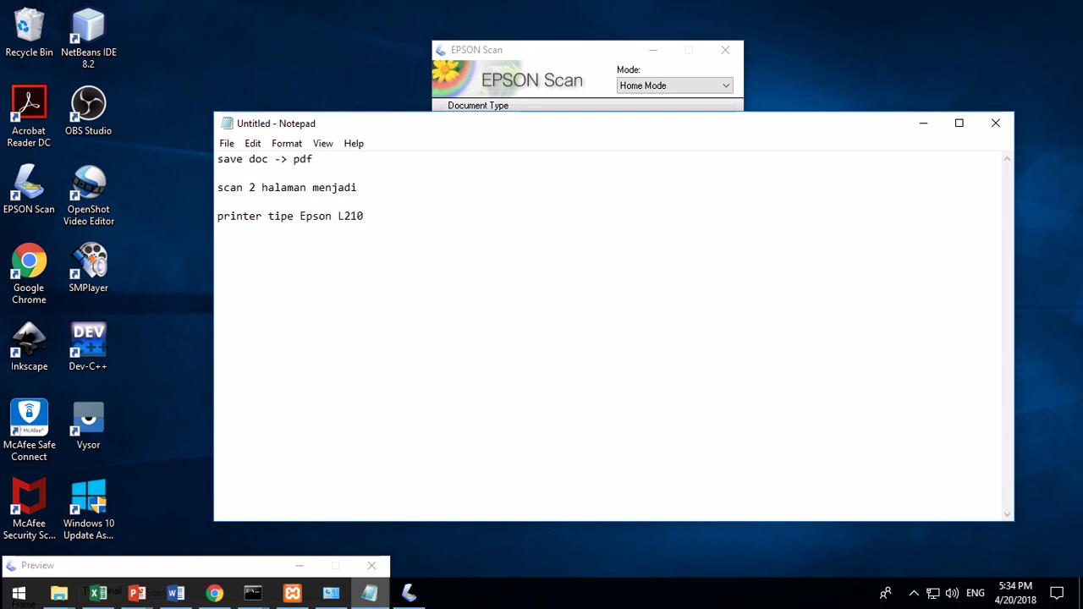
type(" 1 file PDF")
key("Down")
- Return to EPSON Scan, add and scan a second page, and save both pages without editing them
left_click(521, 57)
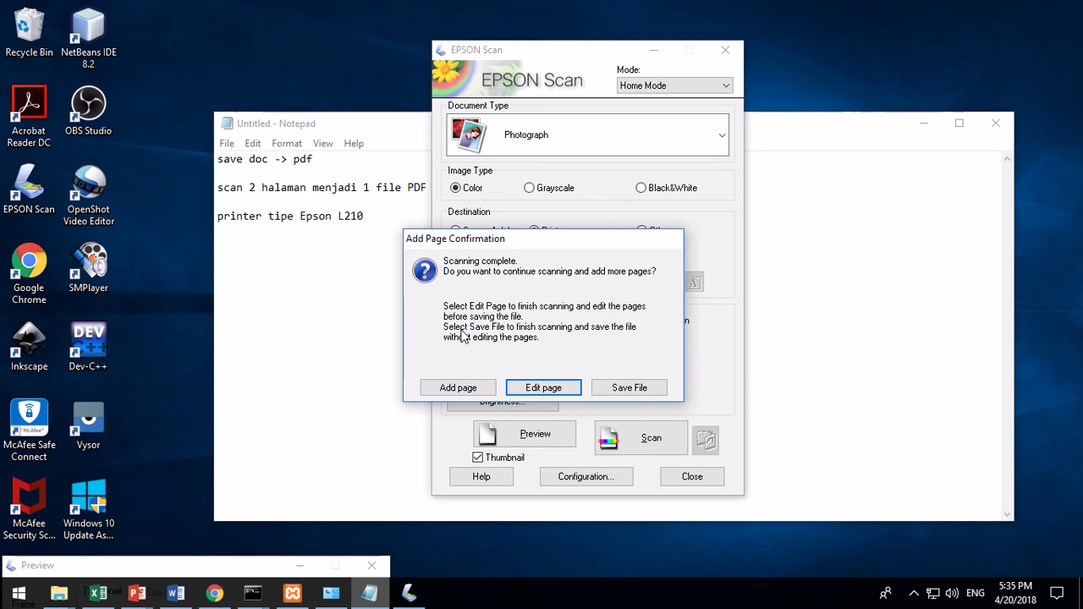
left_click(456, 390)
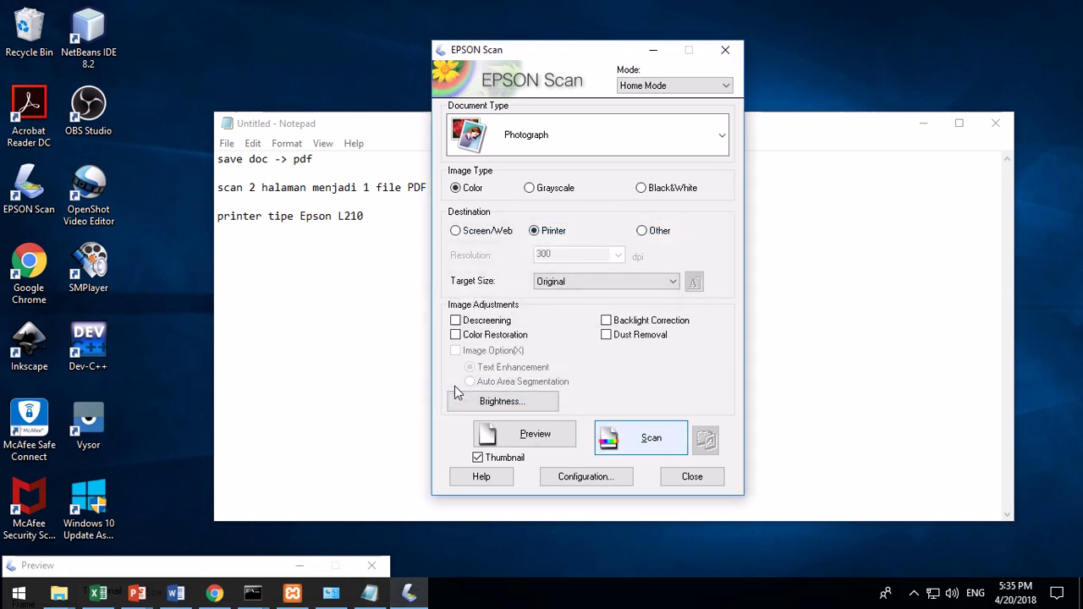
left_click(638, 439)
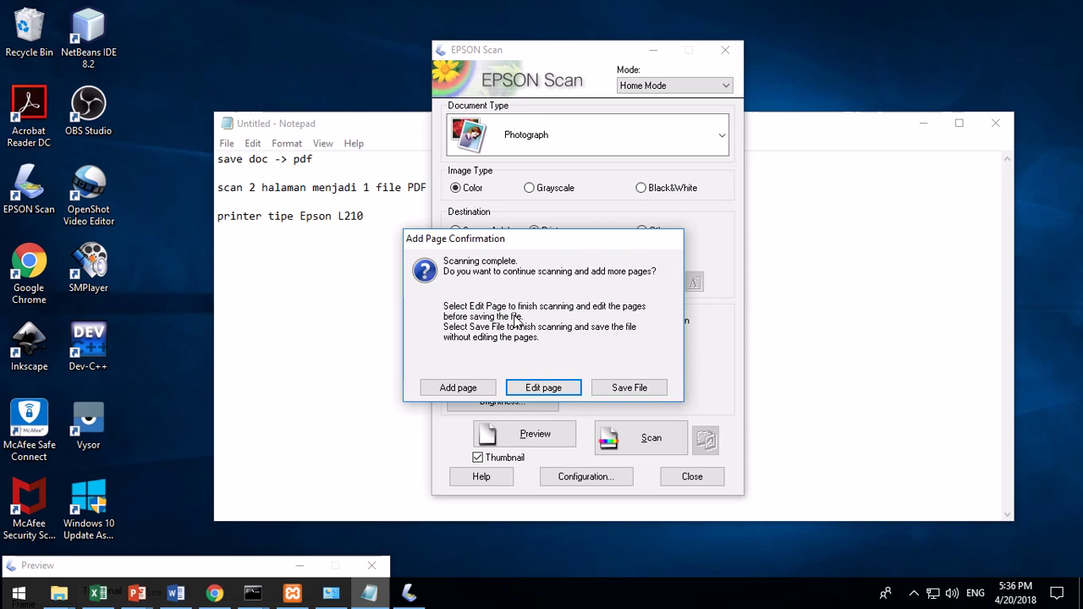
left_click(631, 389)
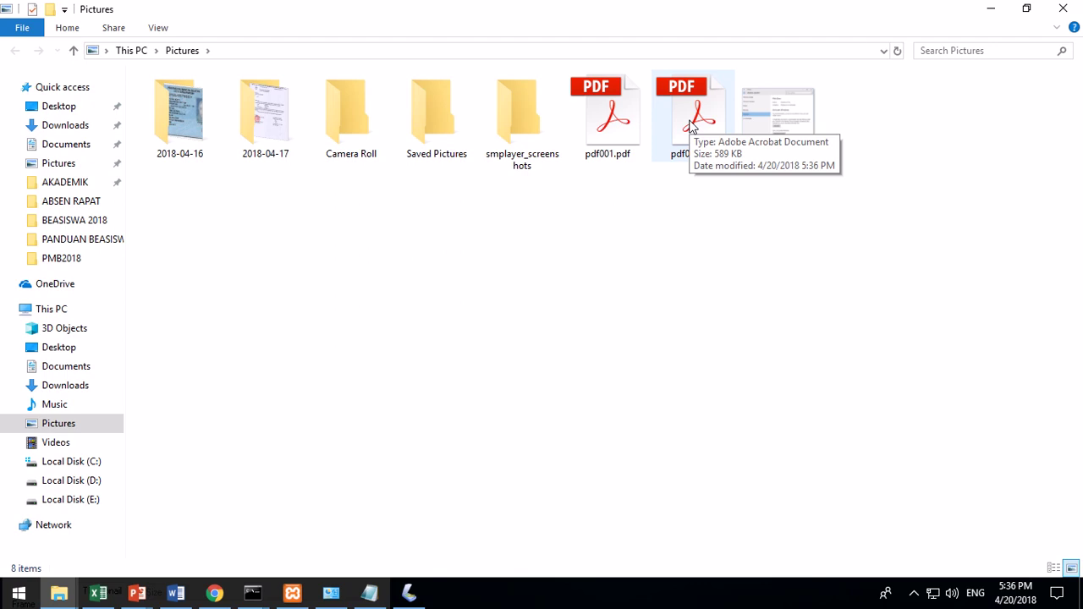
- Open pdf002.pdf from the Pictures folder, review its scanned pages and close the document
left_click(690, 135)
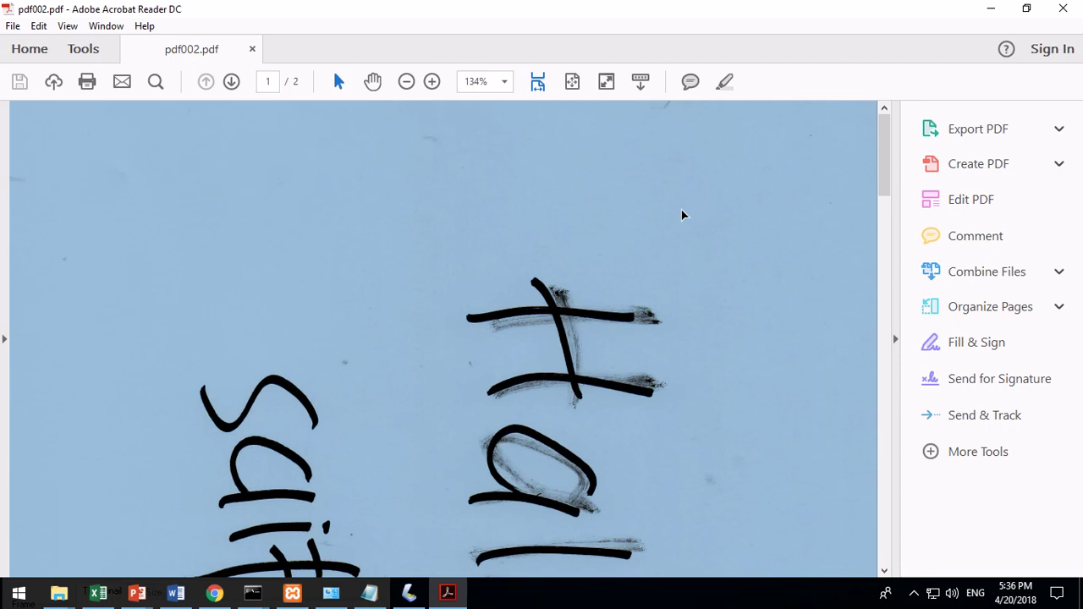
scroll(668, 226, "down", 3)
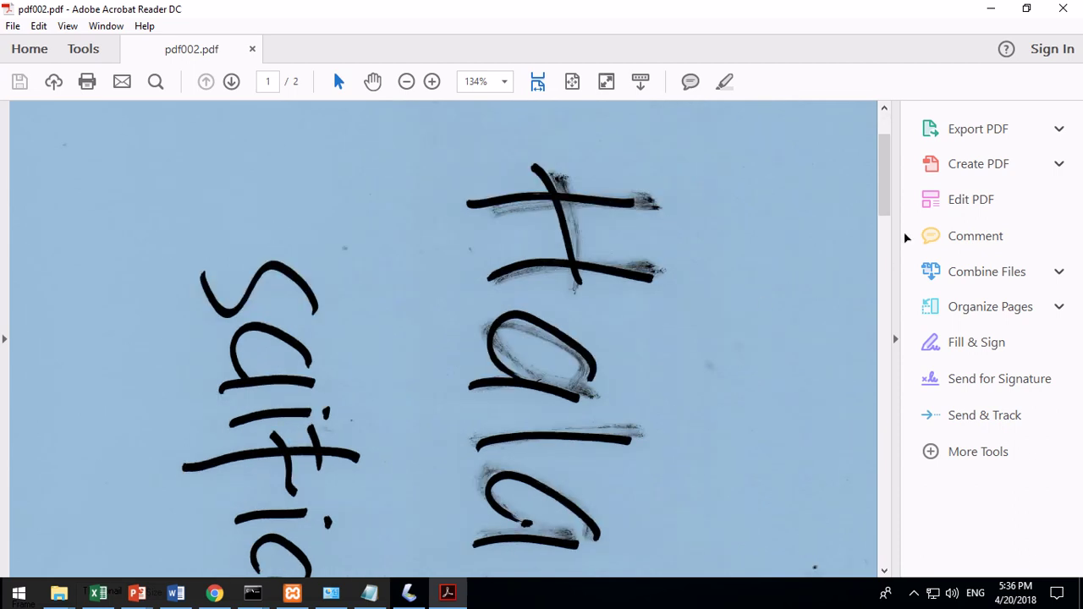
left_click_drag(885, 189, 912, 94)
left_click(1075, 12)
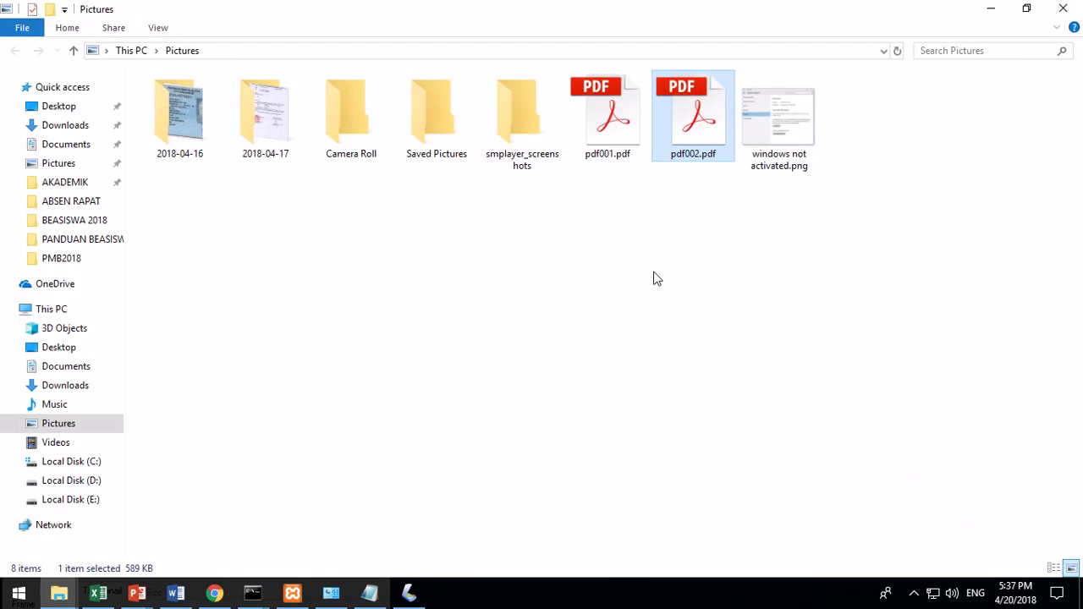
left_click(660, 278)
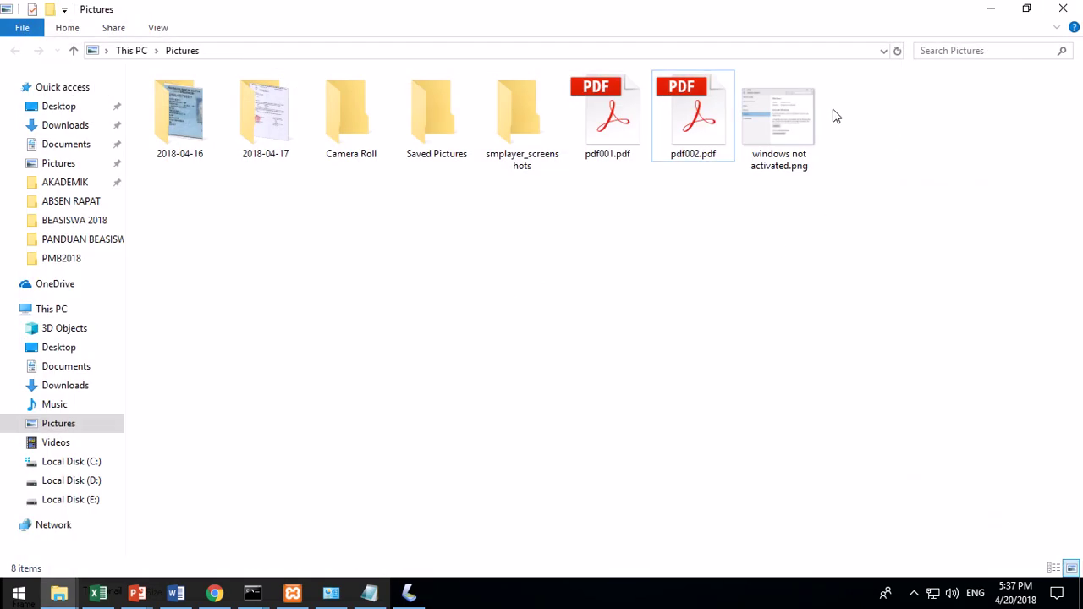
mouse_move(496, 7)
mouse_move(452, 7)
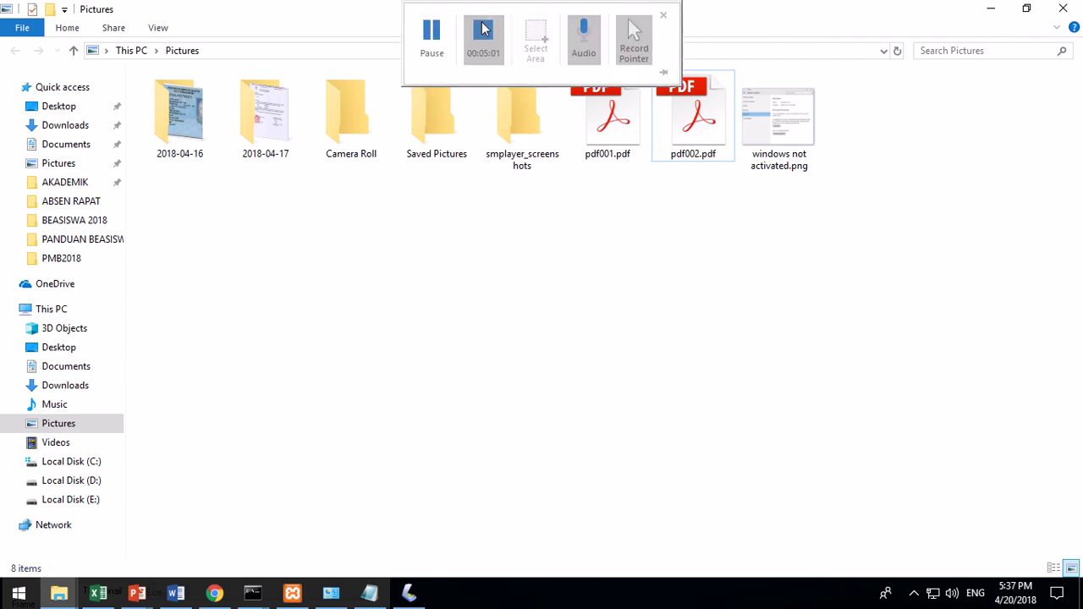